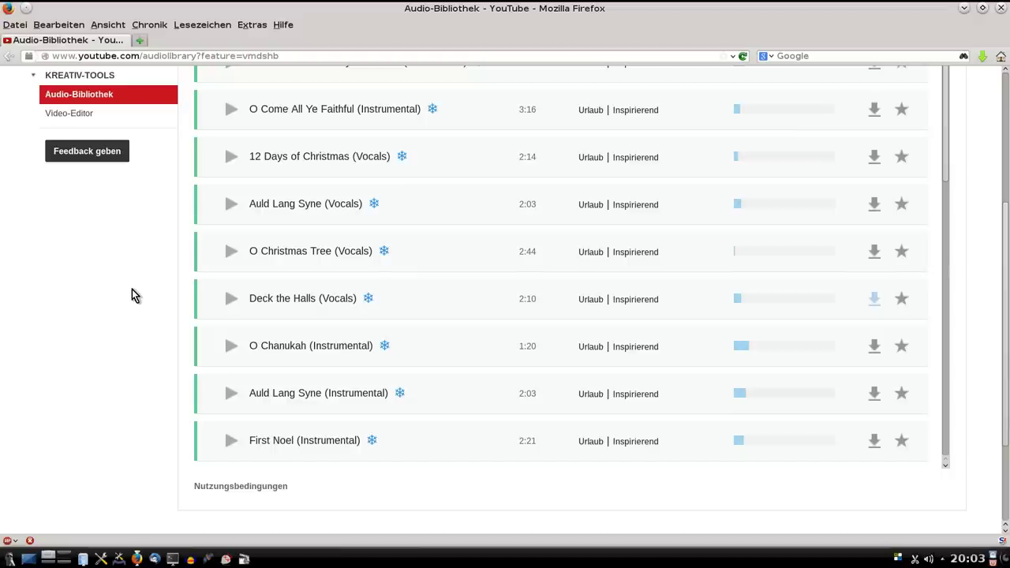
Step: Switch to Audacity and open the file Deck the Halls (Vocals).mp3 from the Downloads folder
left_click(962, 7)
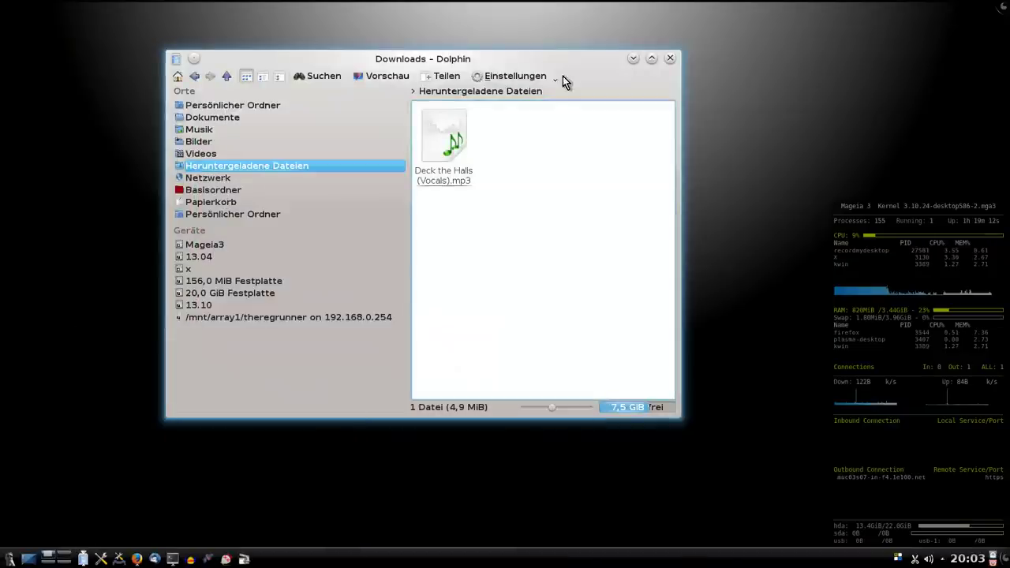
left_click_drag(544, 58, 548, 82)
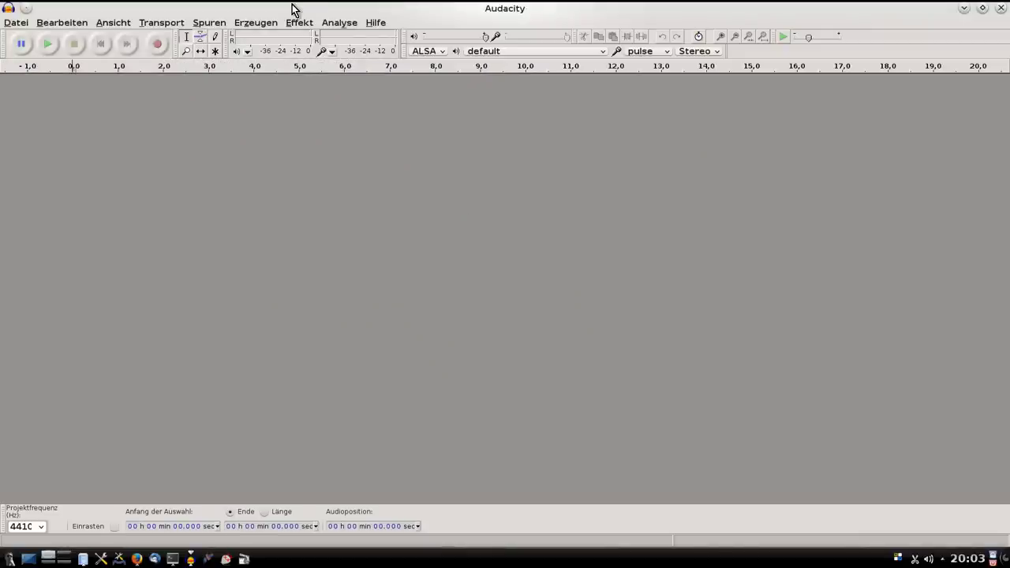
left_click(16, 22)
left_click(34, 53)
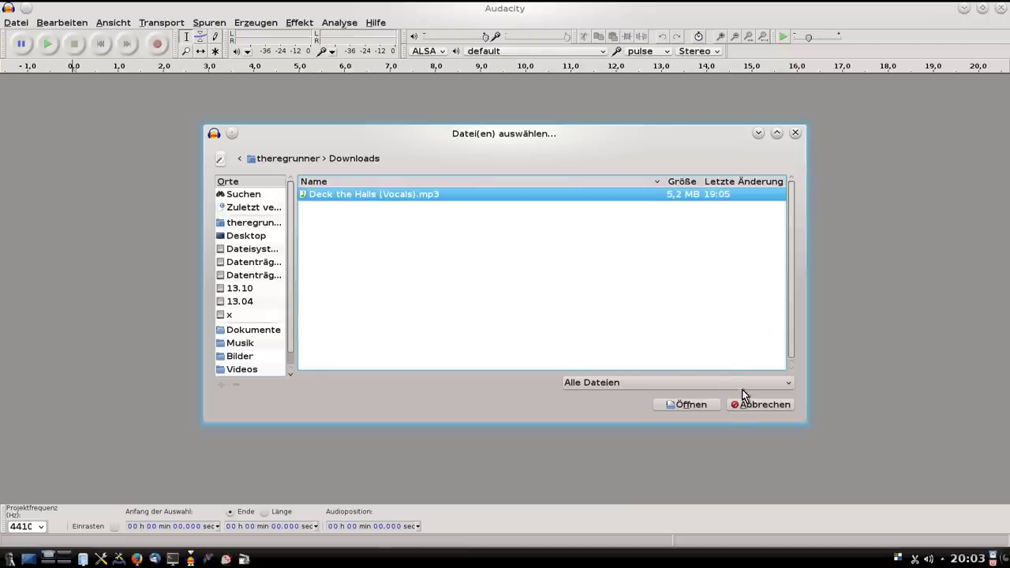
left_click(700, 406)
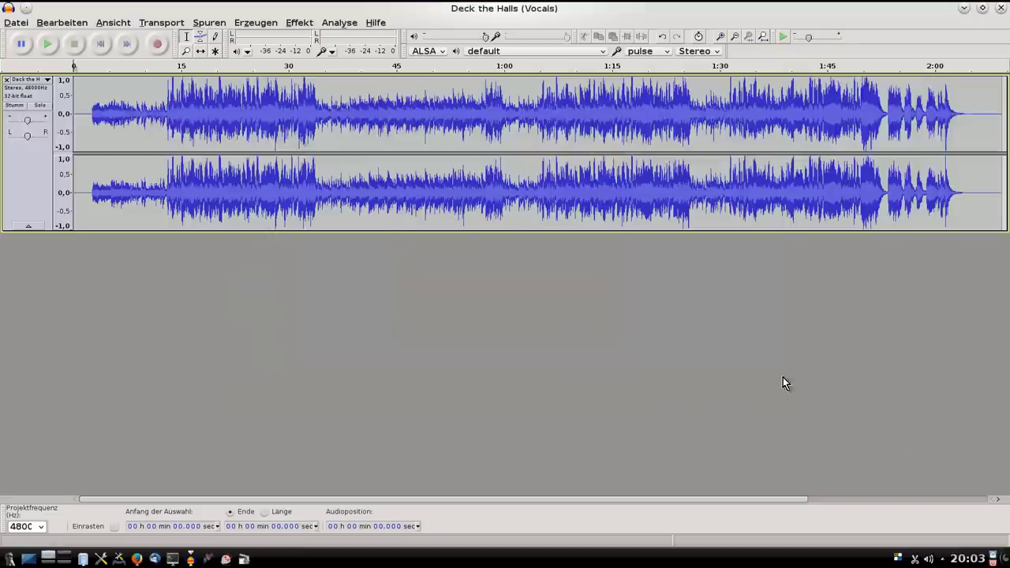
Step: Enlarge the track's upper channel and delete the silent start of the track, from 0 to about 2.3 seconds
left_click_drag(654, 228, 640, 471)
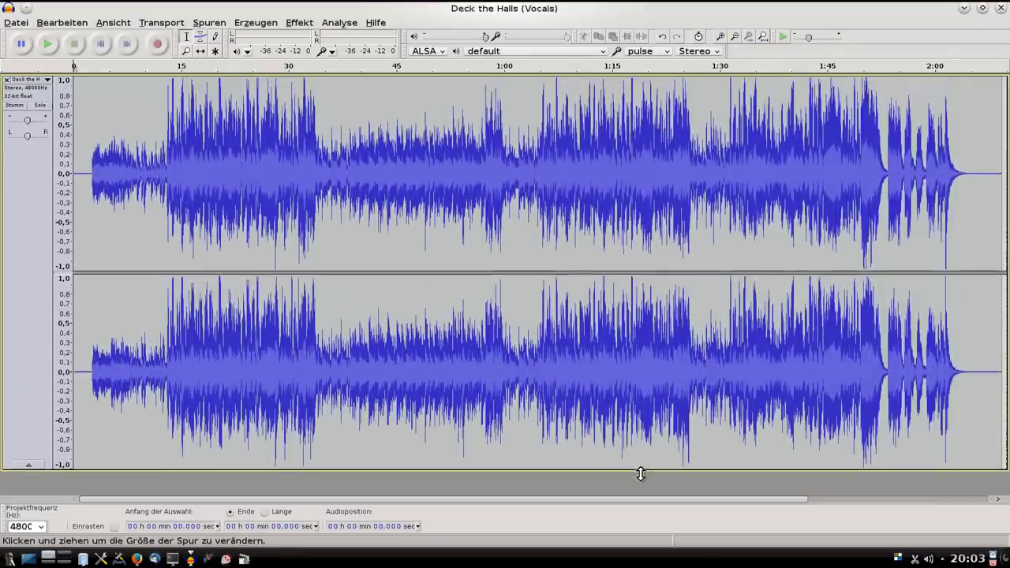
left_click_drag(586, 273, 584, 443)
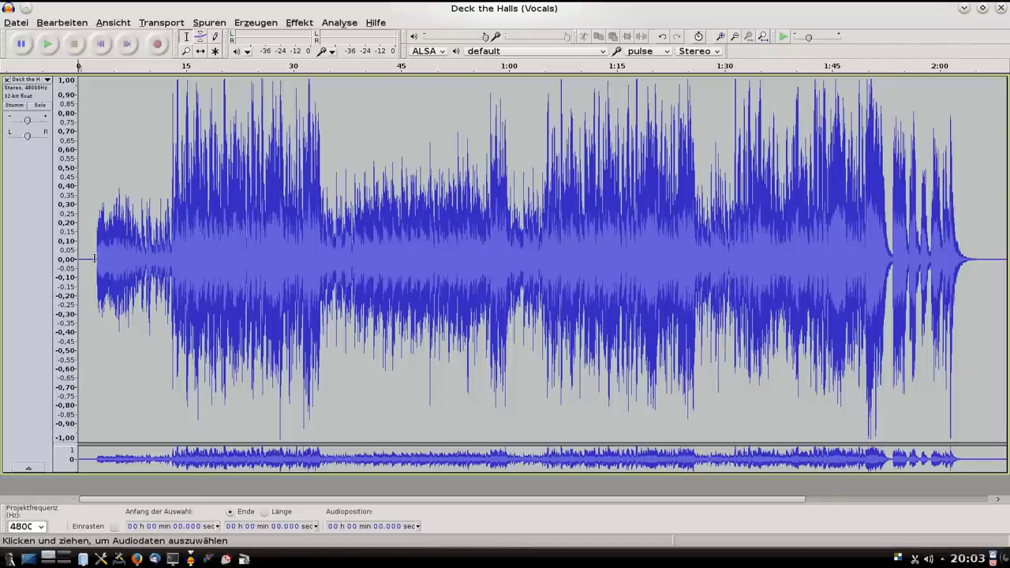
left_click_drag(94, 258, 78, 258)
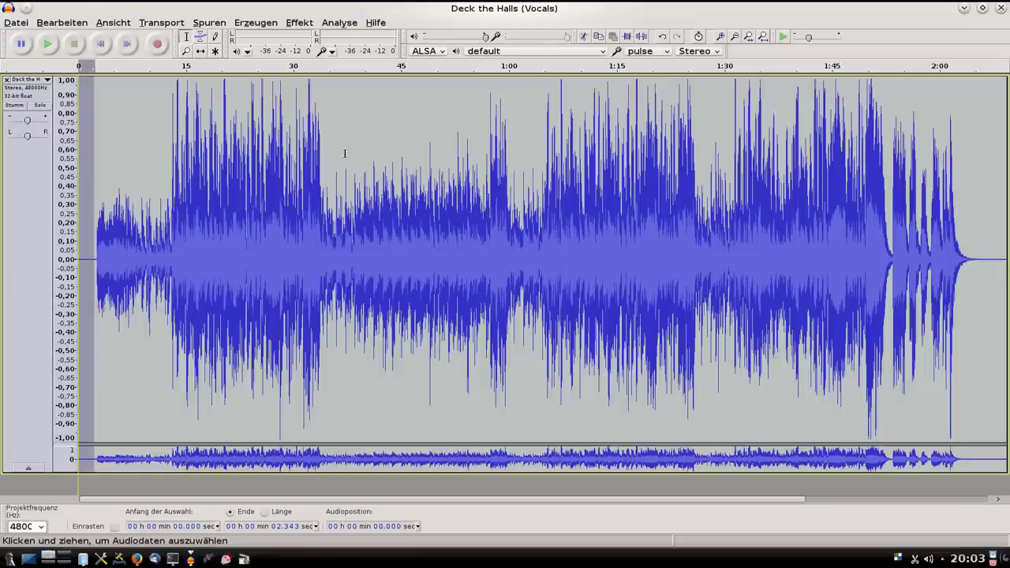
left_click(57, 24)
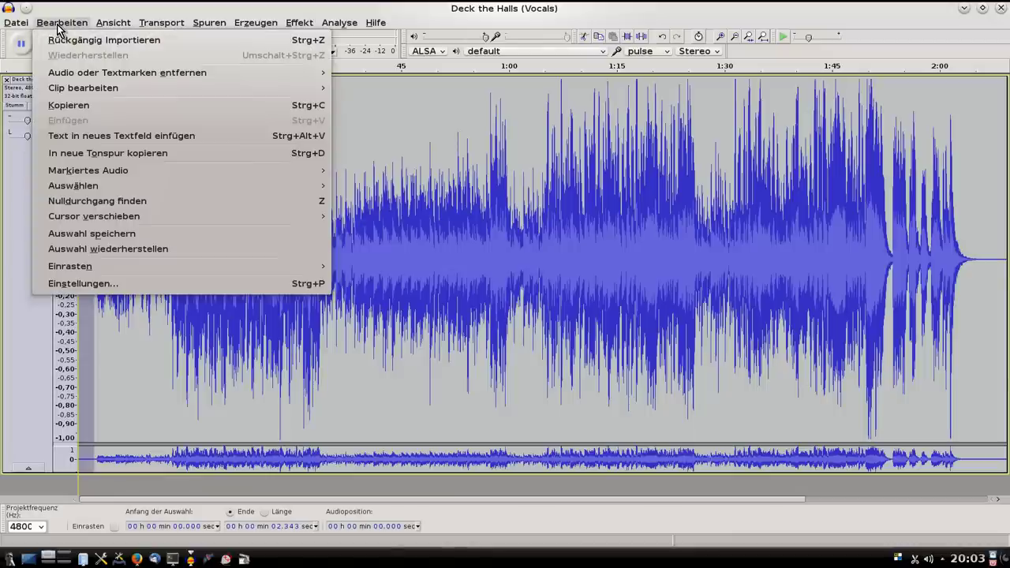
mouse_move(104, 75)
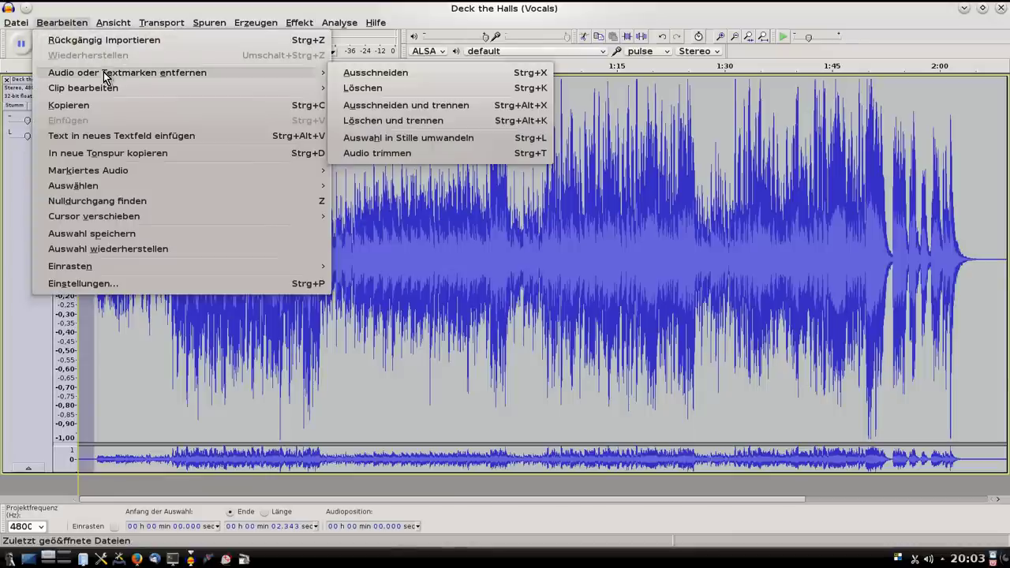
left_click(371, 87)
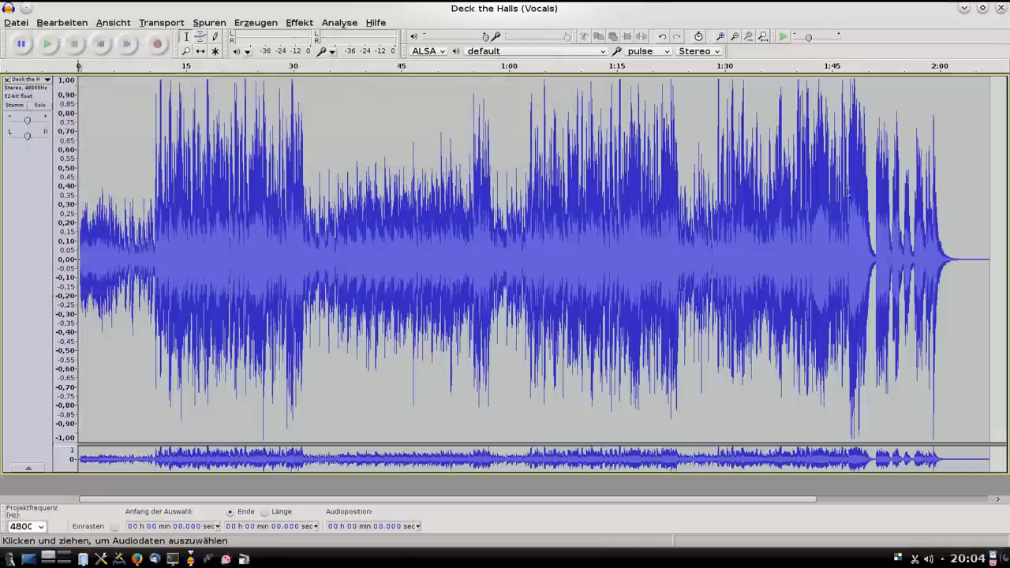
Step: Delete the silence at the end of the track, from about 2 min 3.1 s to 2 min 7.2 s
left_click_drag(961, 260, 993, 260)
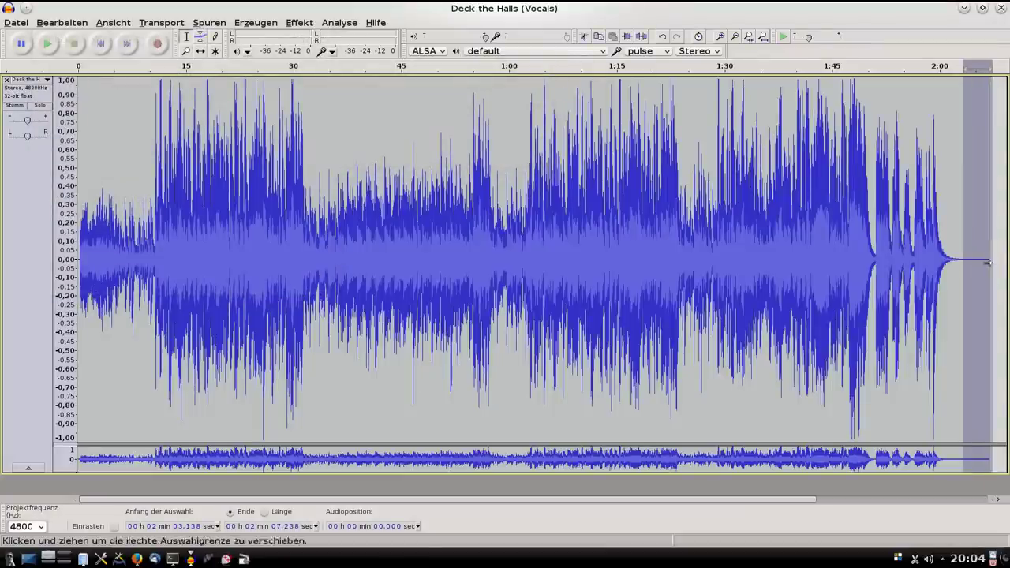
left_click(69, 26)
mouse_move(135, 73)
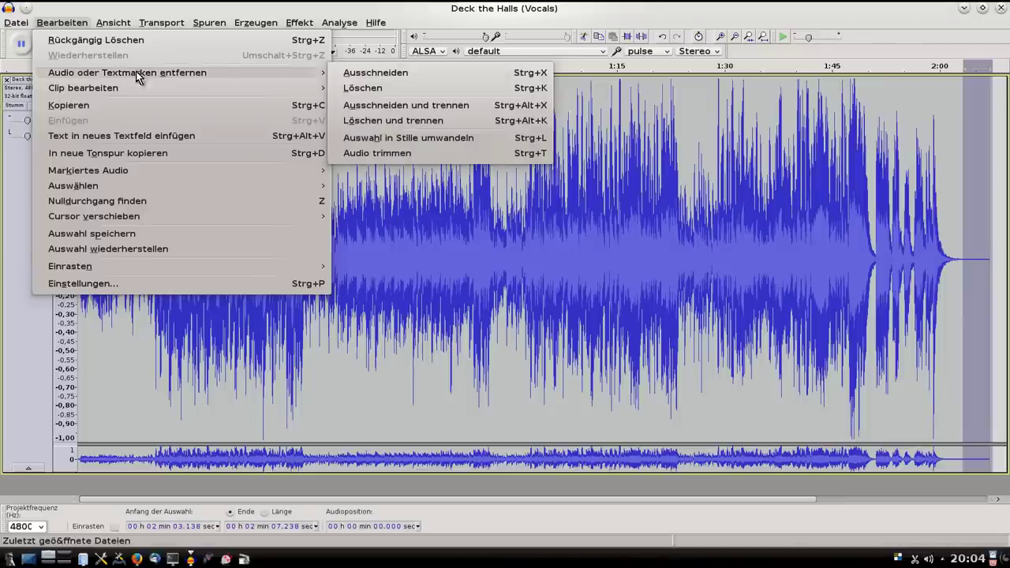
left_click(388, 89)
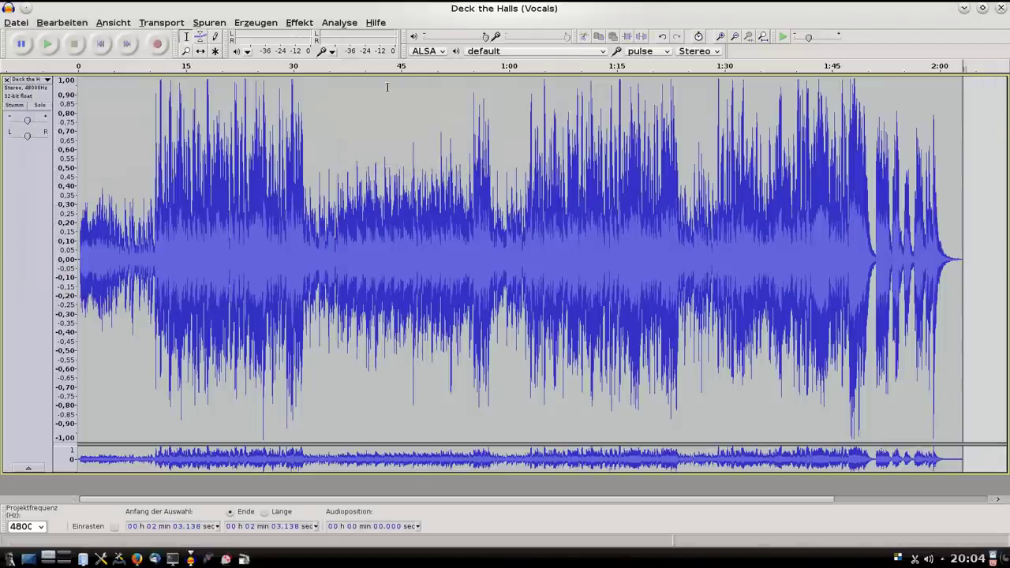
left_click(381, 136)
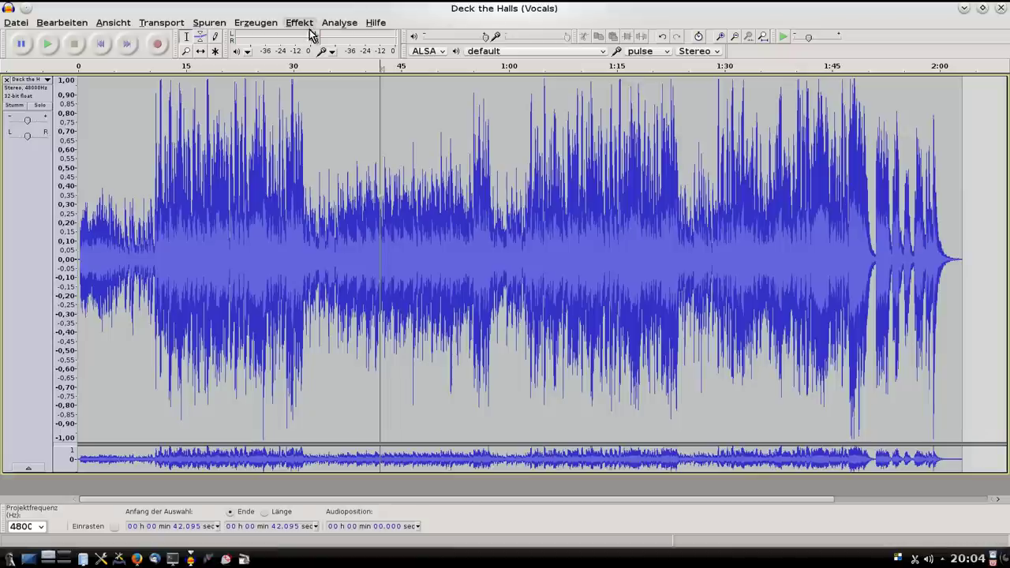
Step: Apply the Vocal Remover effect to the whole track with Simple removal and the frequency band 500 2000
left_click(301, 24)
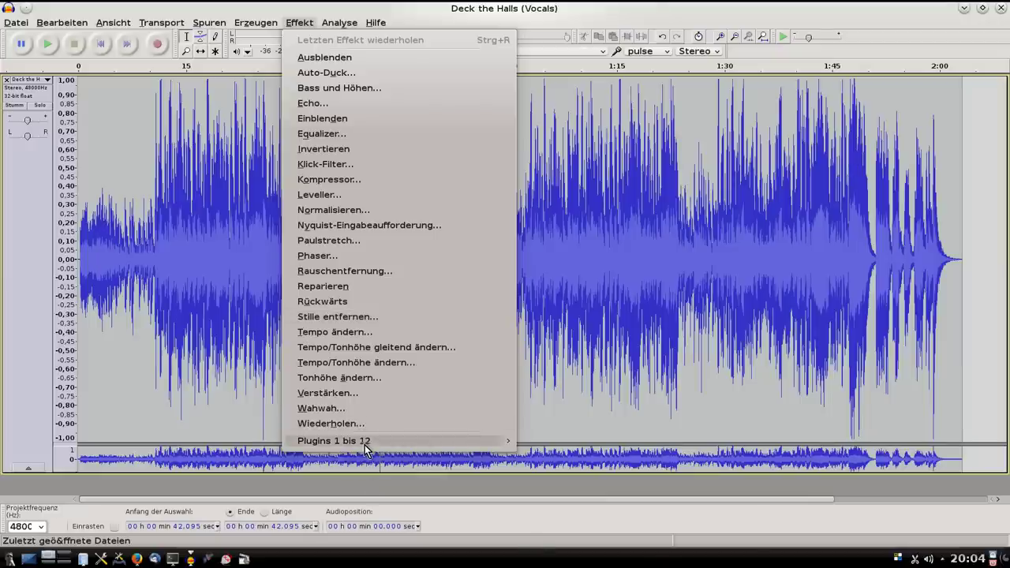
mouse_move(369, 444)
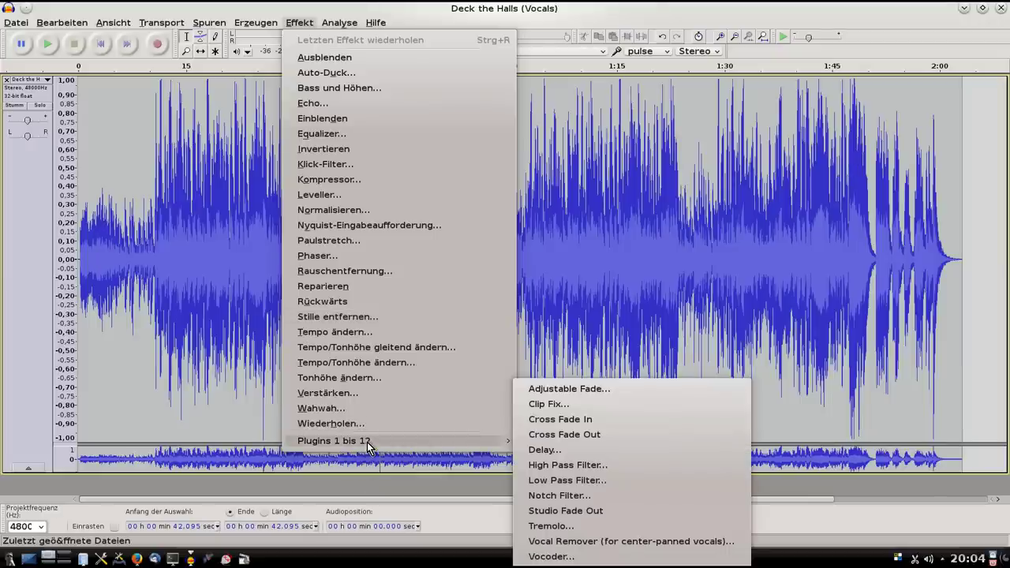
left_click(569, 543)
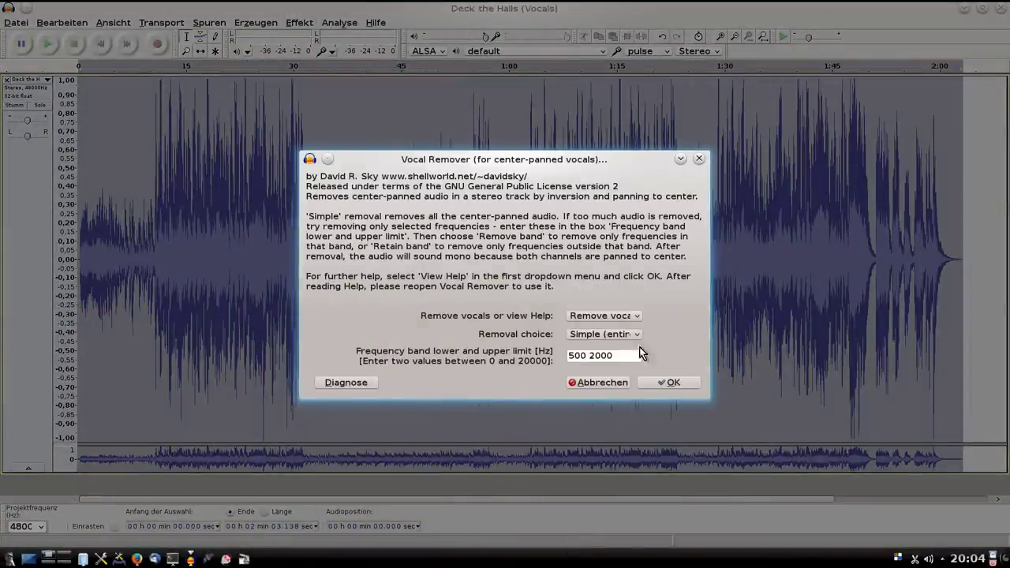
left_click(678, 385)
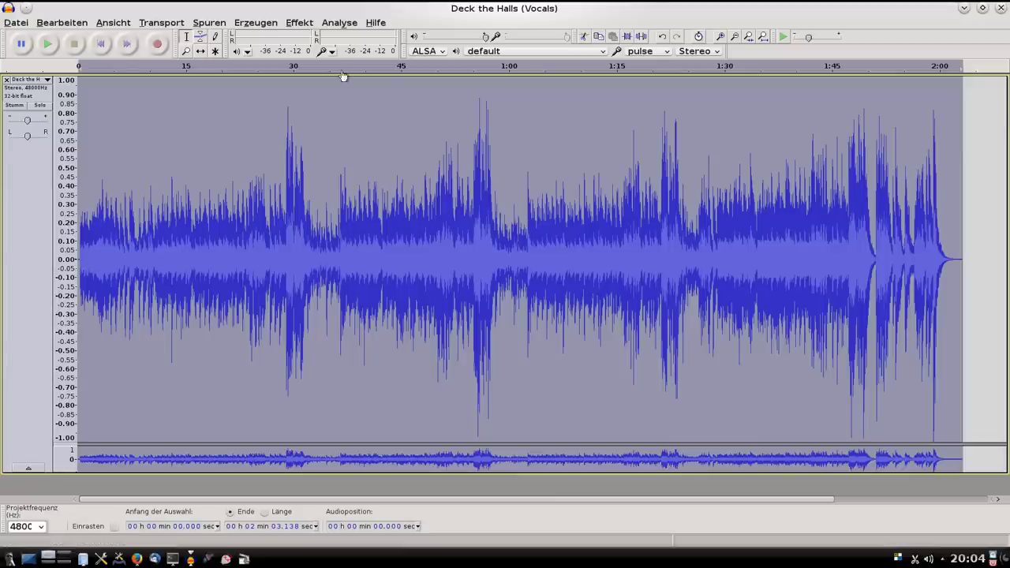
Step: Apply Paulstretch to the whole track with a stretch factor of 10 and a time resolution of 0.25 seconds
left_click(301, 24)
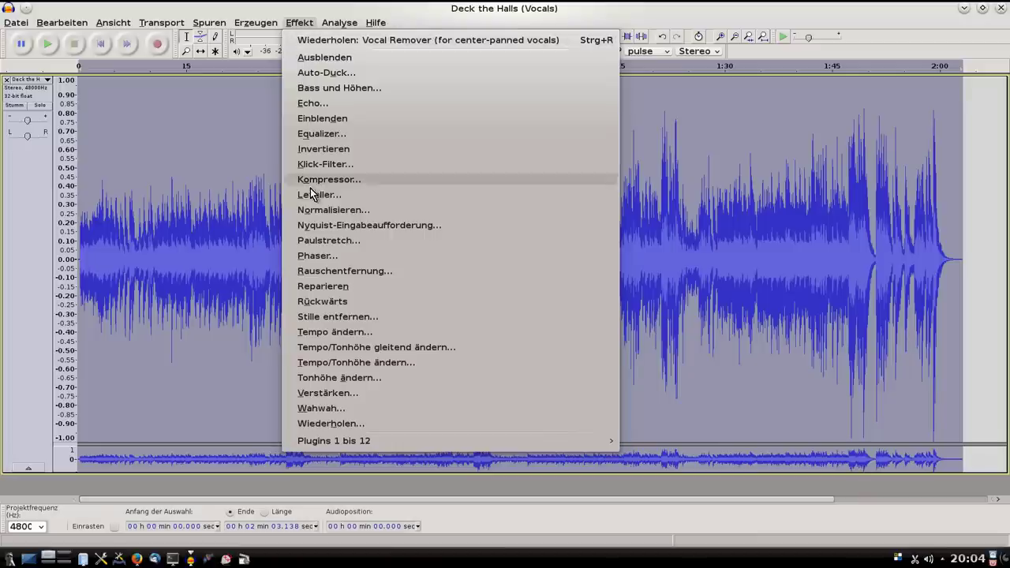
left_click(374, 241)
left_click_drag(572, 269, 554, 270)
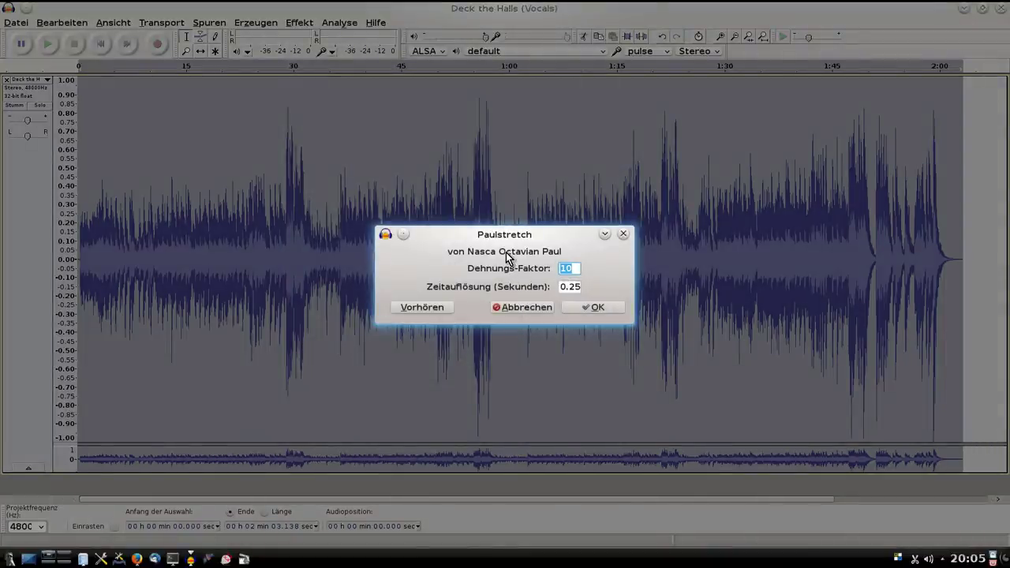
left_click_drag(509, 236, 502, 240)
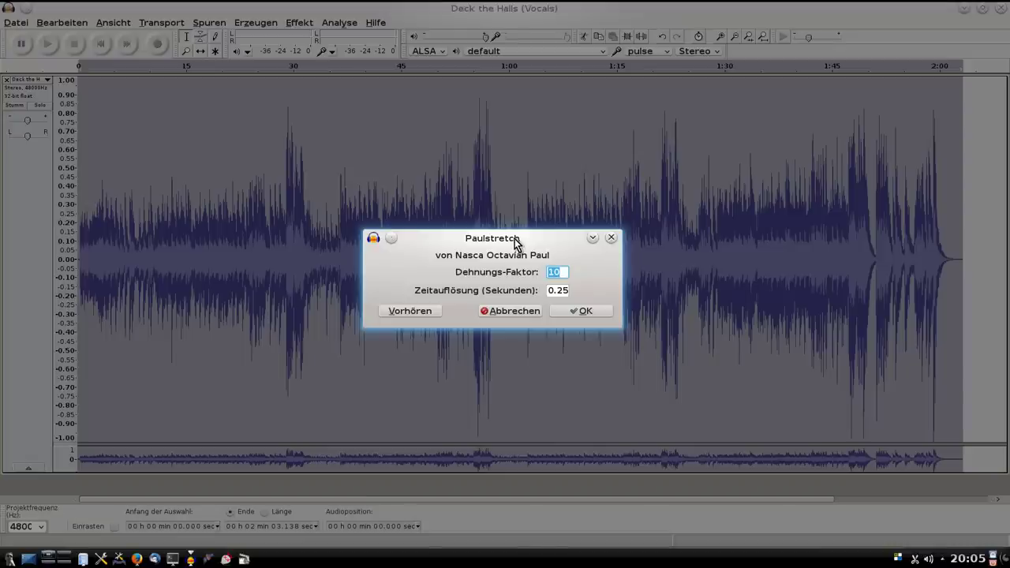
left_click_drag(515, 239, 505, 241)
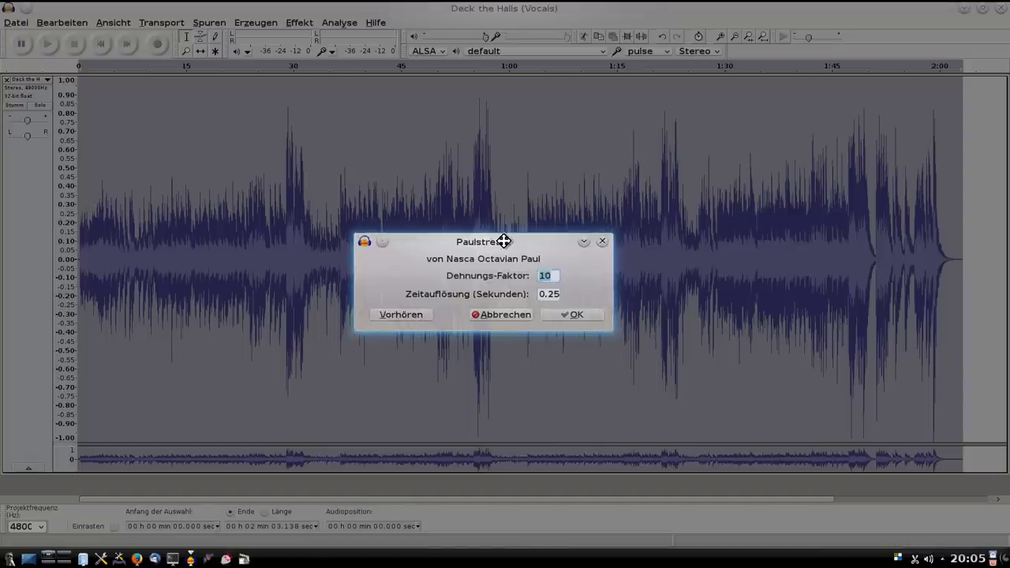
left_click(575, 316)
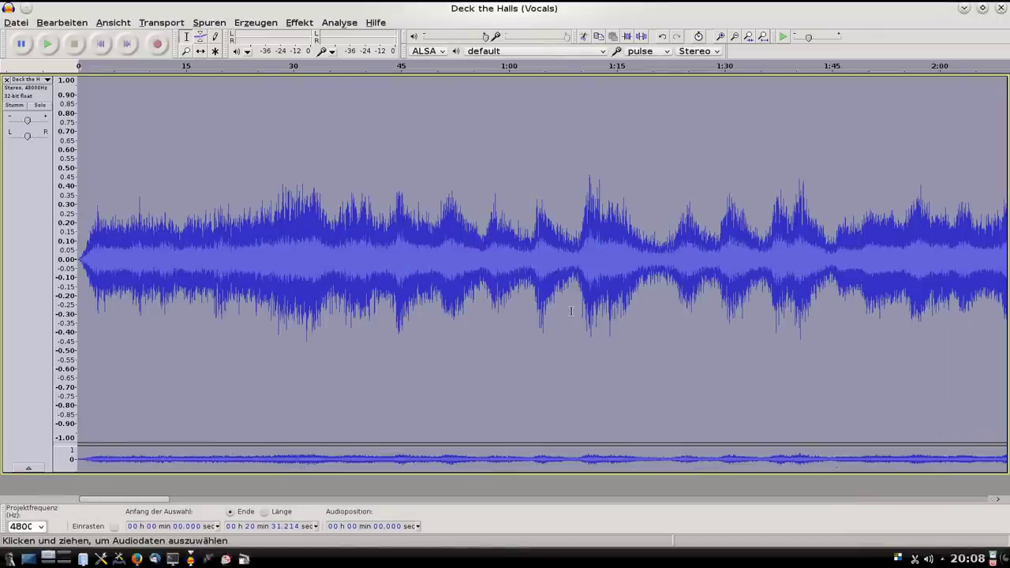
Step: Try selecting the section of the stretched track from about 9 min 57 s to 19 min 4 s
scroll(571, 310, "down", 3)
scroll(571, 310, "right", 9)
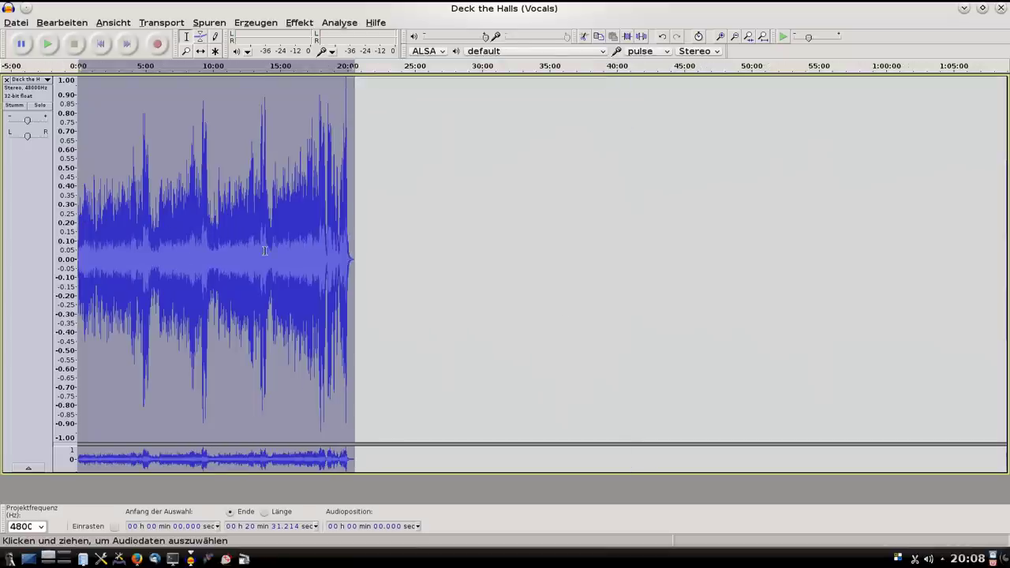
scroll(265, 251, "left", 3)
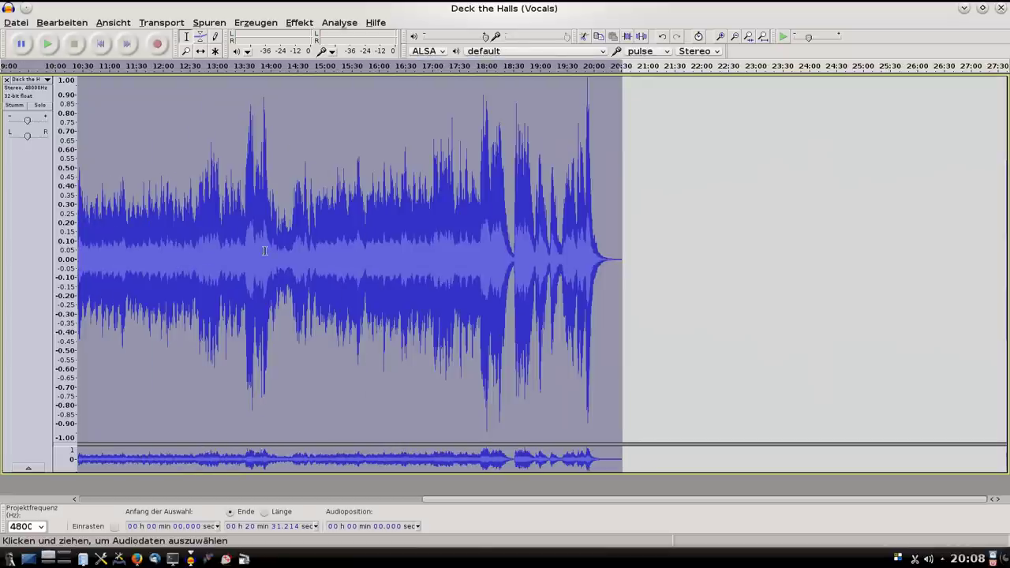
left_click(315, 169)
mouse_move(289, 177)
left_mouse_down()
mouse_move(79, 172)
mouse_move(290, 168)
mouse_move(276, 170)
left_mouse_up()
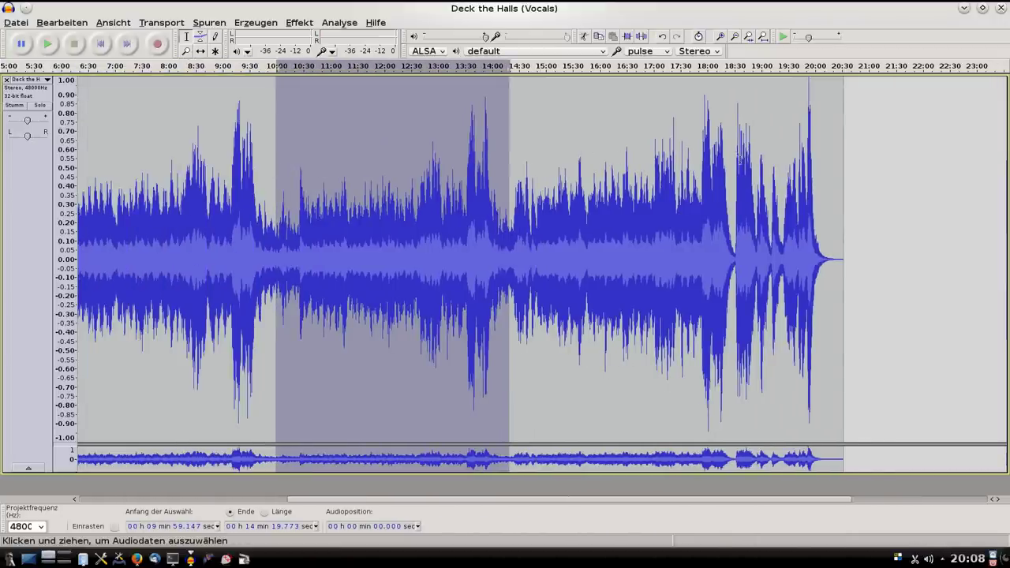
left_click_drag(757, 168, 276, 203)
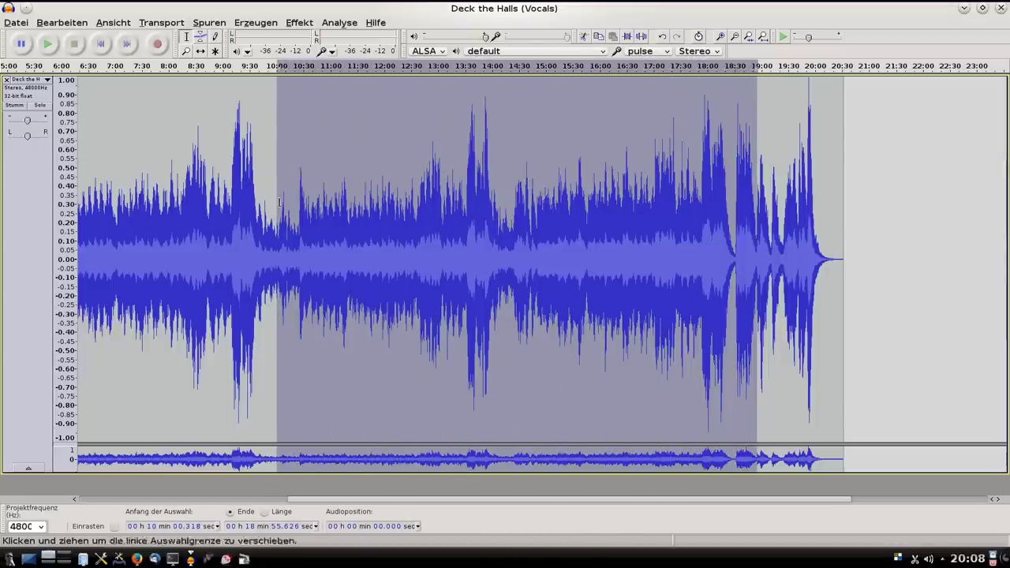
left_click(765, 158)
left_click_drag(764, 158, 274, 213)
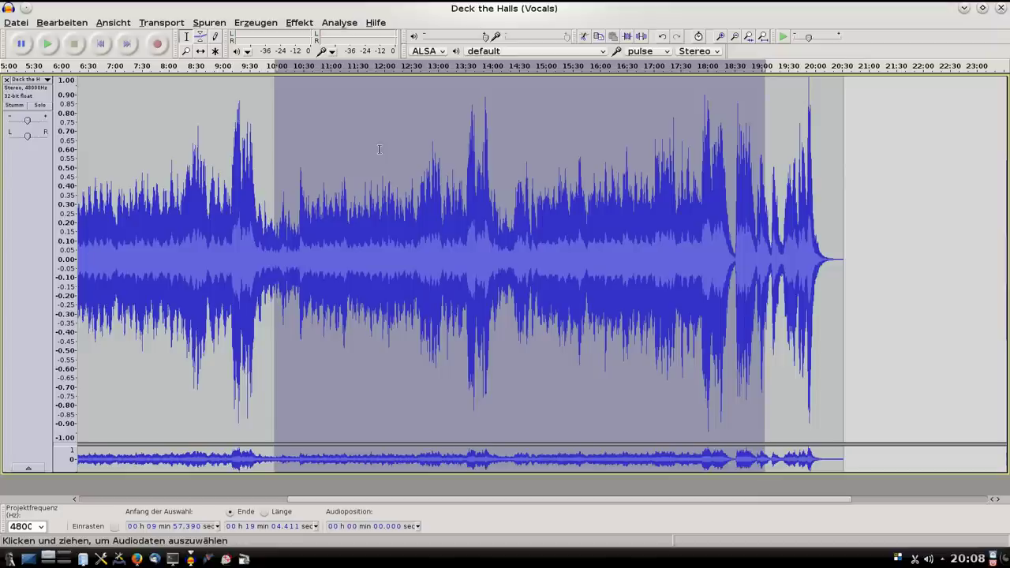
Step: Delete the audio from about 18 min 53 s to the end and the opening part from 0 to about 9 min 51 s
left_click_drag(862, 194, 755, 211)
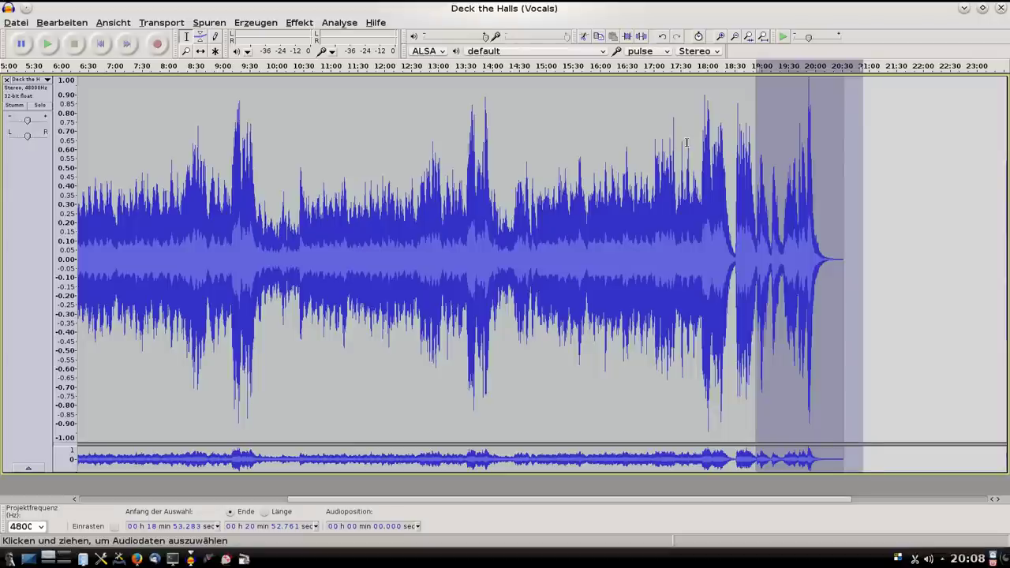
key("Delete")
left_click_drag(261, 199, 1, 220)
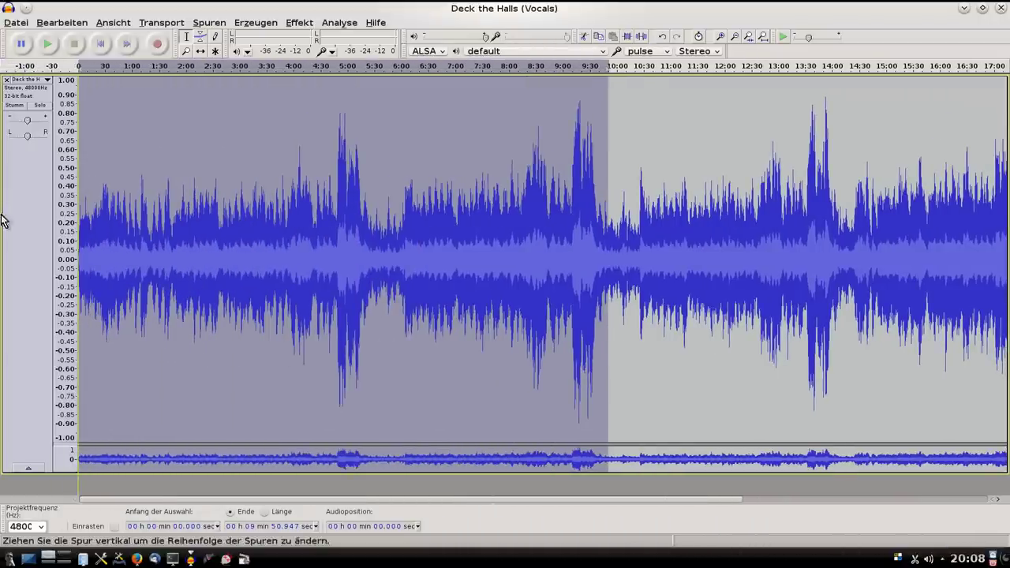
key("Delete")
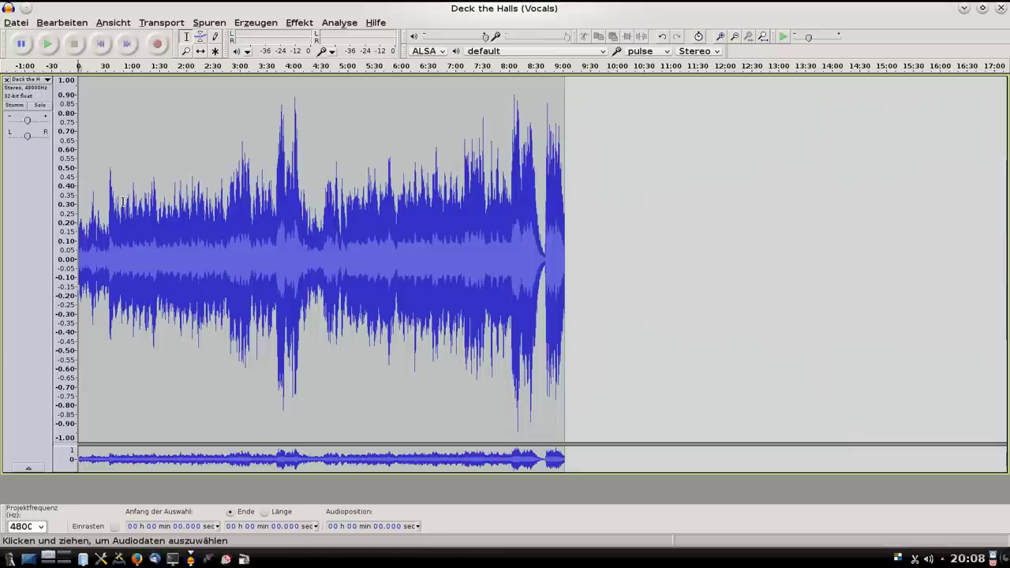
Step: Apply a fade-in to the start of the track, from 0 to about 32.4 seconds
key("ctrl+1")
scroll(91, 232, "up", 2)
left_click_drag(91, 232, 169, 214)
scroll(168, 199, "up", 2)
left_click_drag(311, 201, 76, 203)
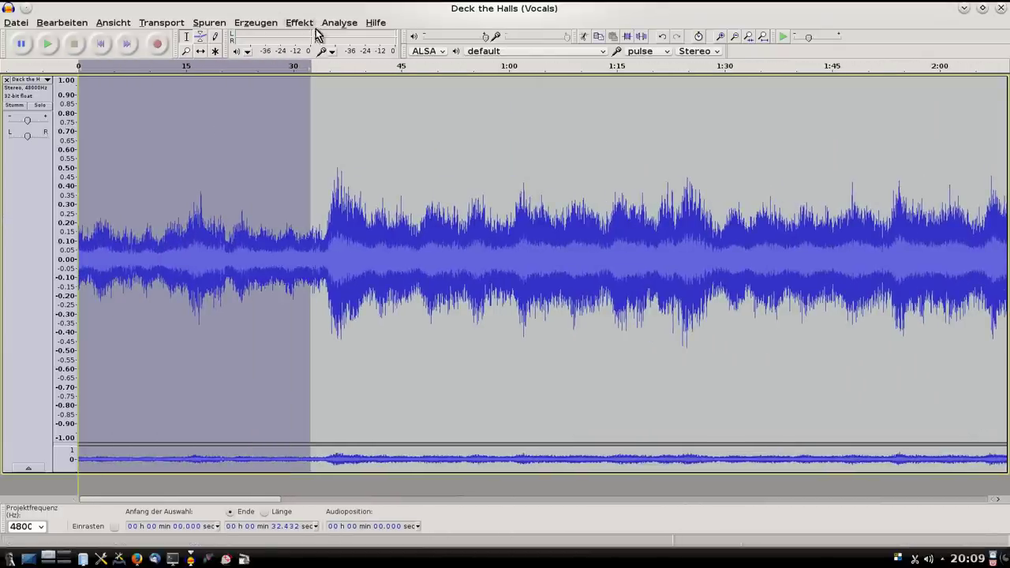
left_click(314, 26)
left_click(334, 117)
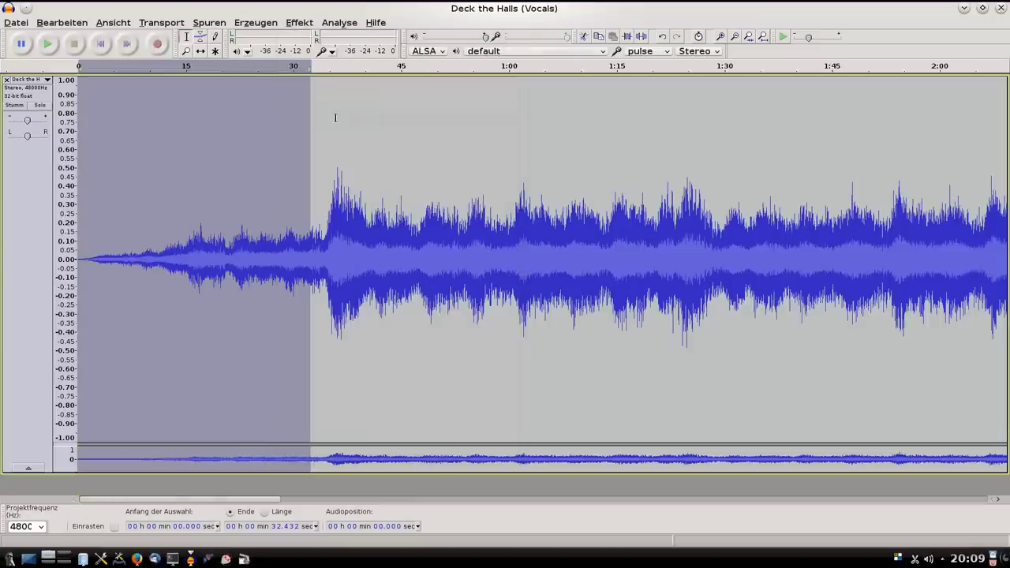
Step: Apply a fade-out to the end of the track, from about 8 min 51 s onward
scroll(370, 156, "down", 3)
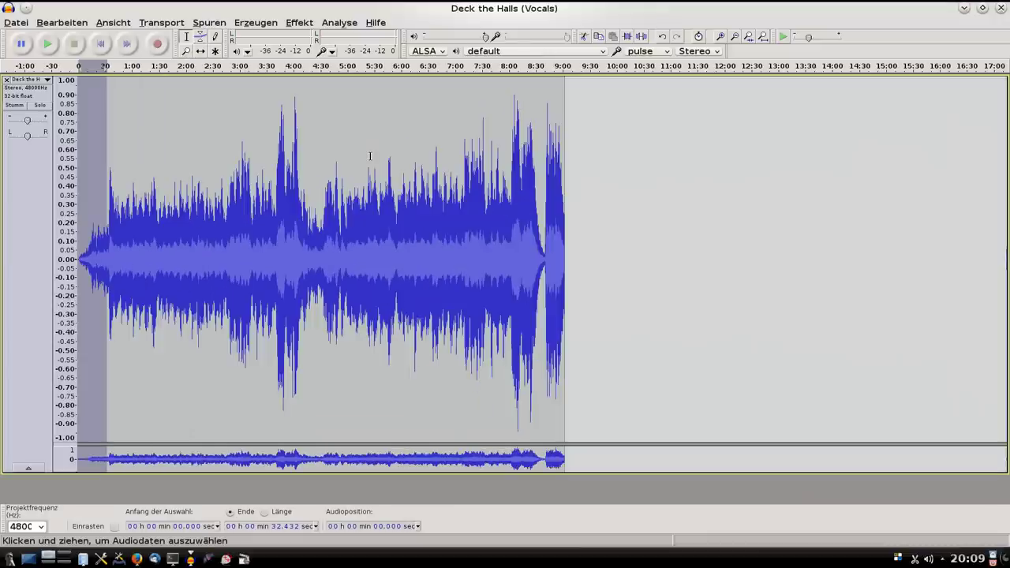
scroll(636, 243, "up", 2)
left_click_drag(649, 230, 597, 247)
left_click(724, 247)
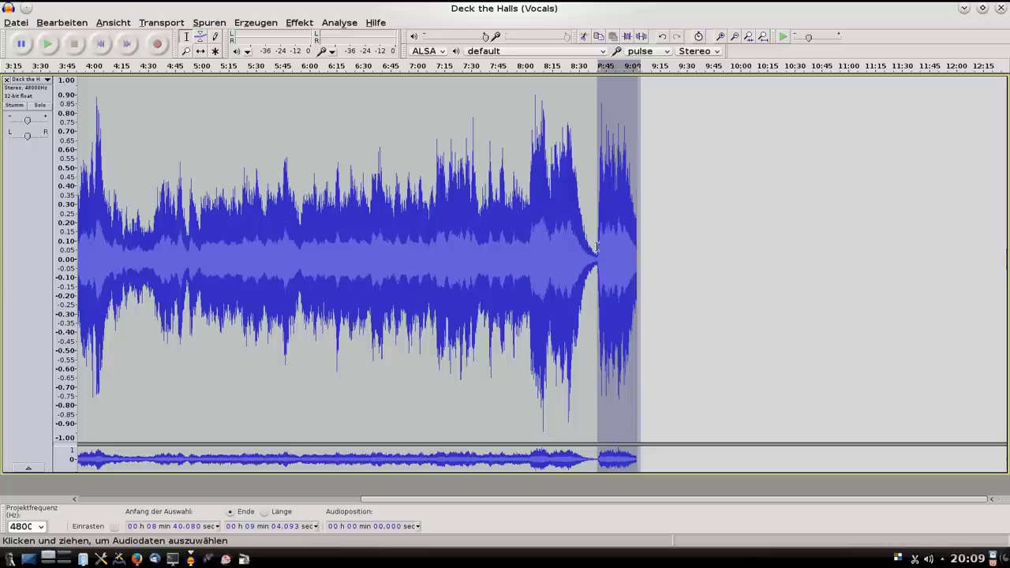
left_click_drag(645, 224, 617, 231)
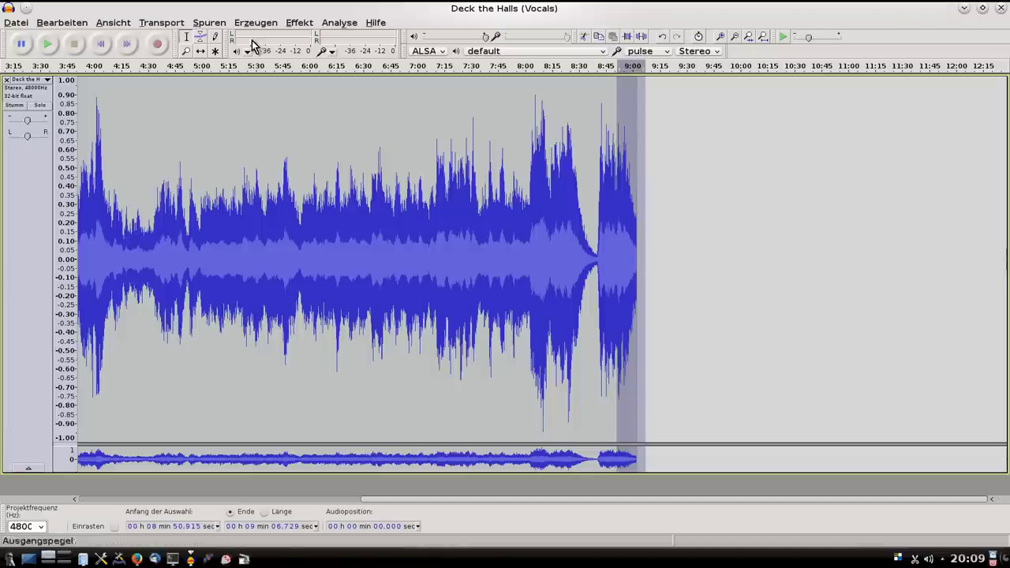
left_click(304, 24)
left_click(331, 55)
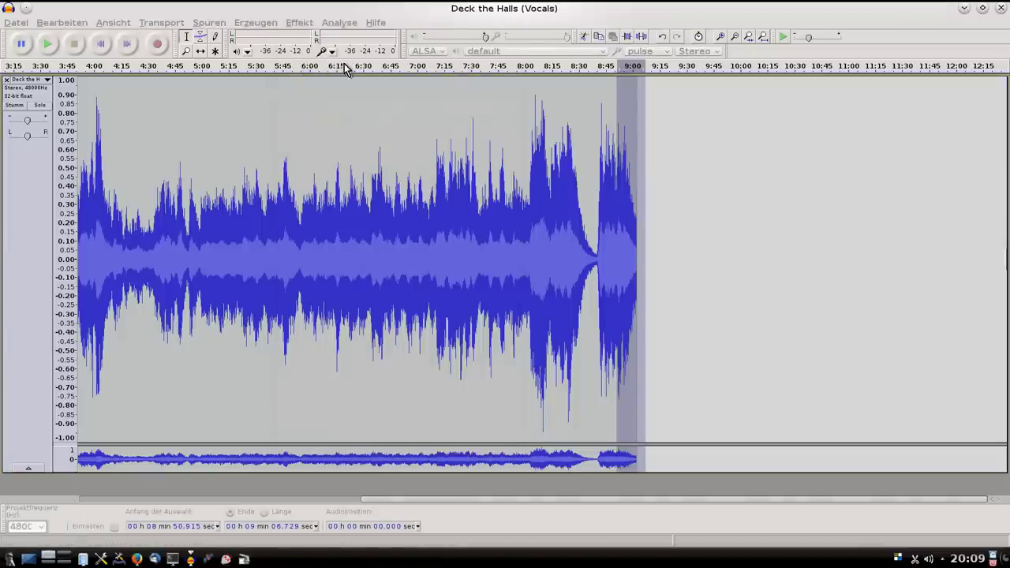
left_click(704, 187)
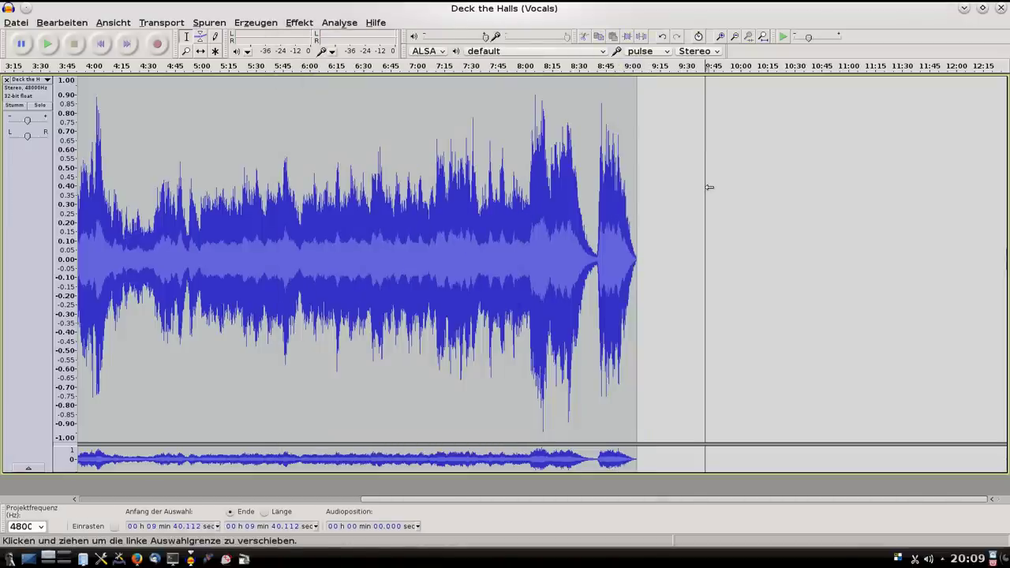
Step: Place the edit cursor at the very start of the track, at 0 seconds
scroll(669, 203, "down", 2)
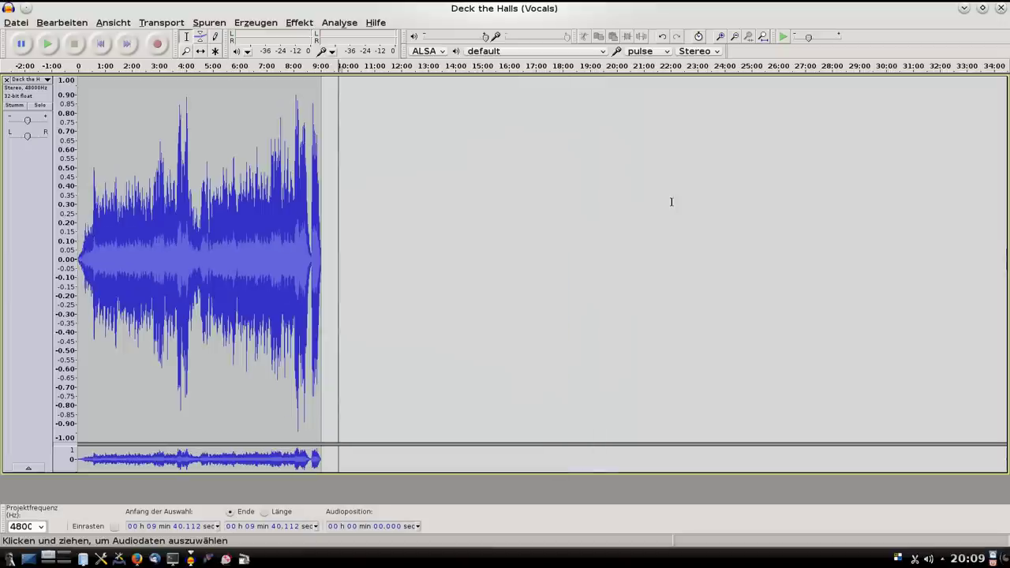
scroll(162, 189, "up", 1)
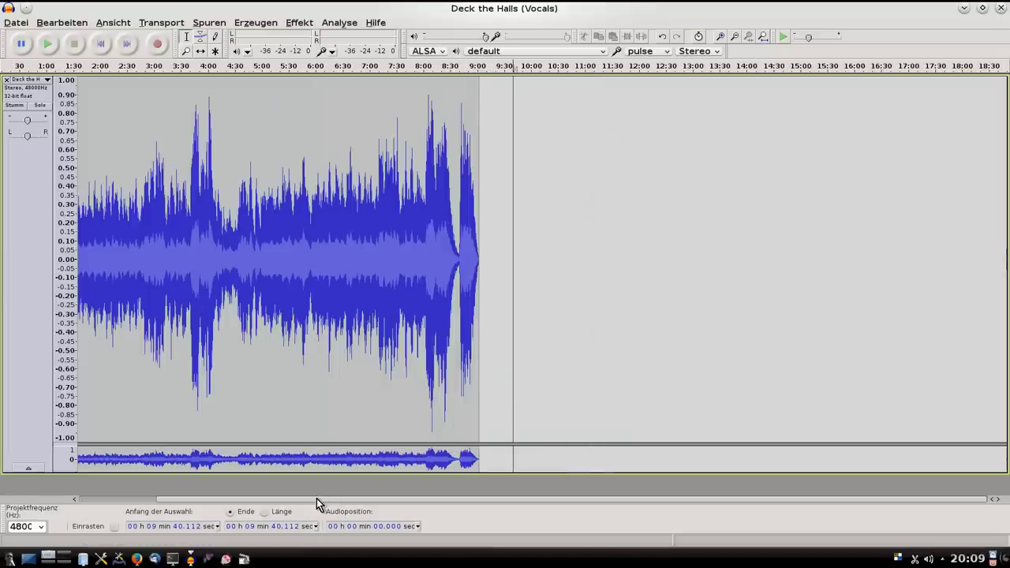
left_click_drag(316, 498, 228, 495)
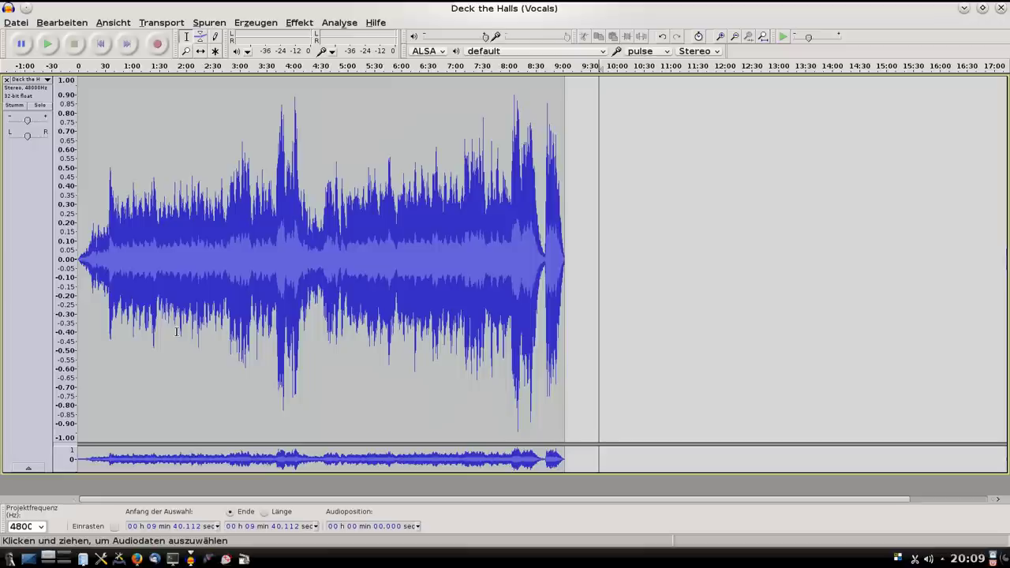
left_click(77, 130)
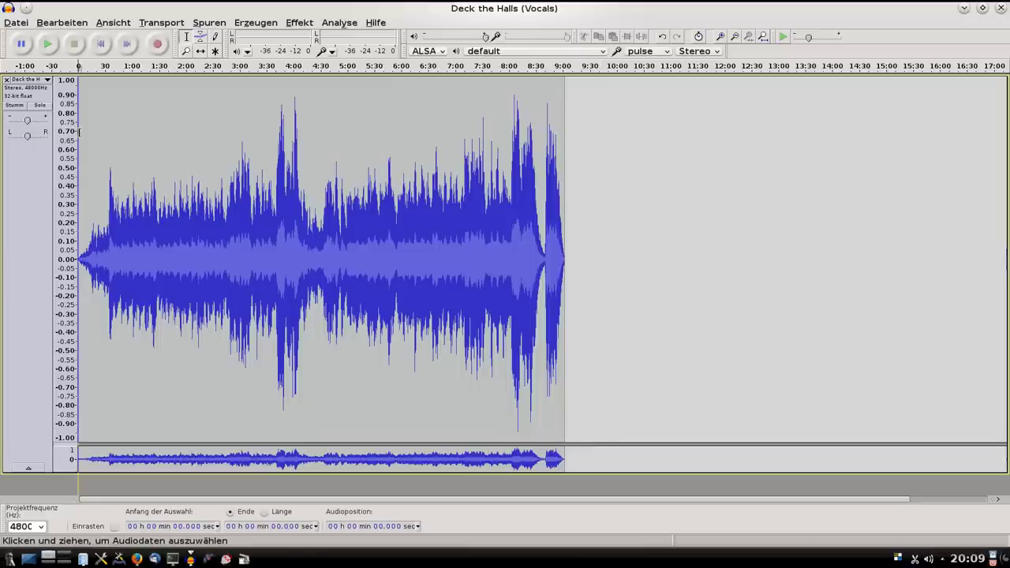
Step: Export the track to the home folder as "Deck the Halls (Vocals)" in WAV (Microsoft) 16-bit PCM format, accepting the existing metadata
left_click(17, 23)
left_click(62, 203)
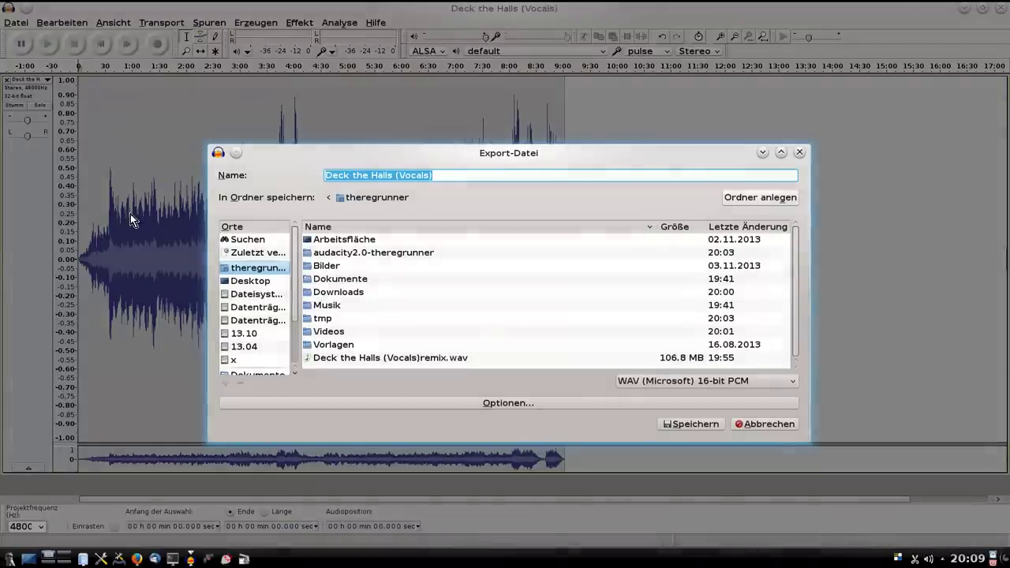
left_click(699, 423)
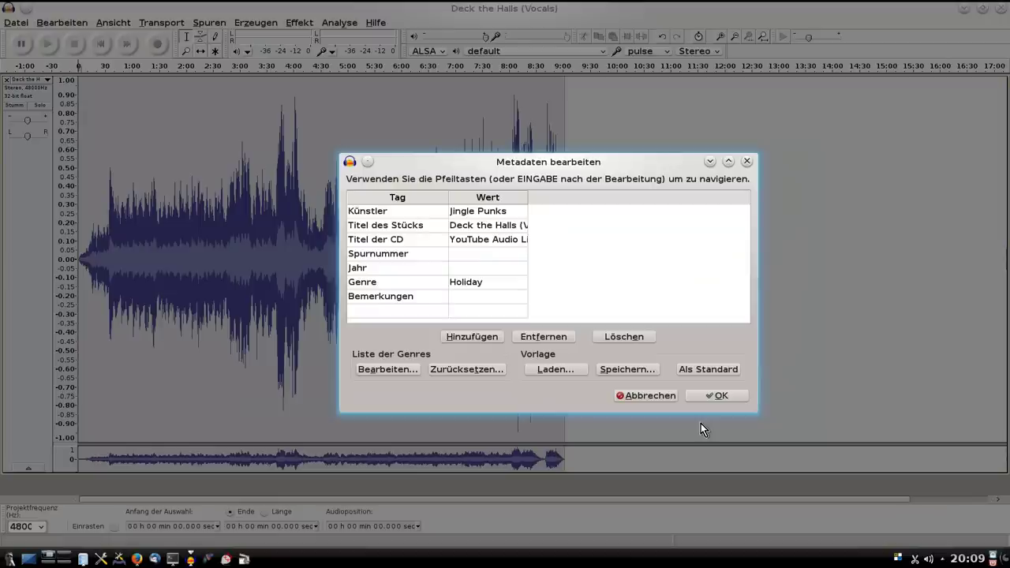
left_click(707, 400)
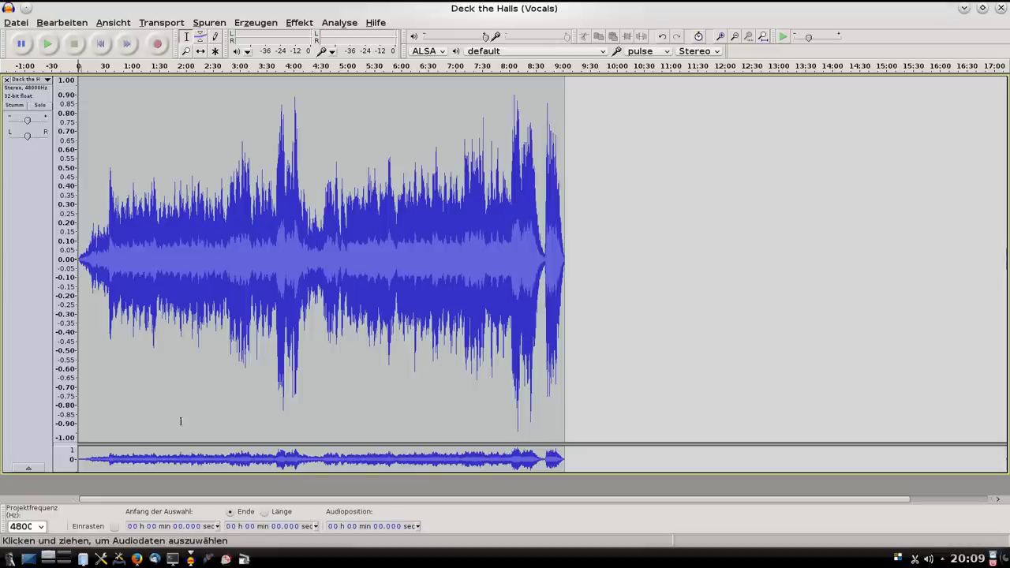
Step: Switch to the terminal window running recordmydesktop
left_click(146, 558)
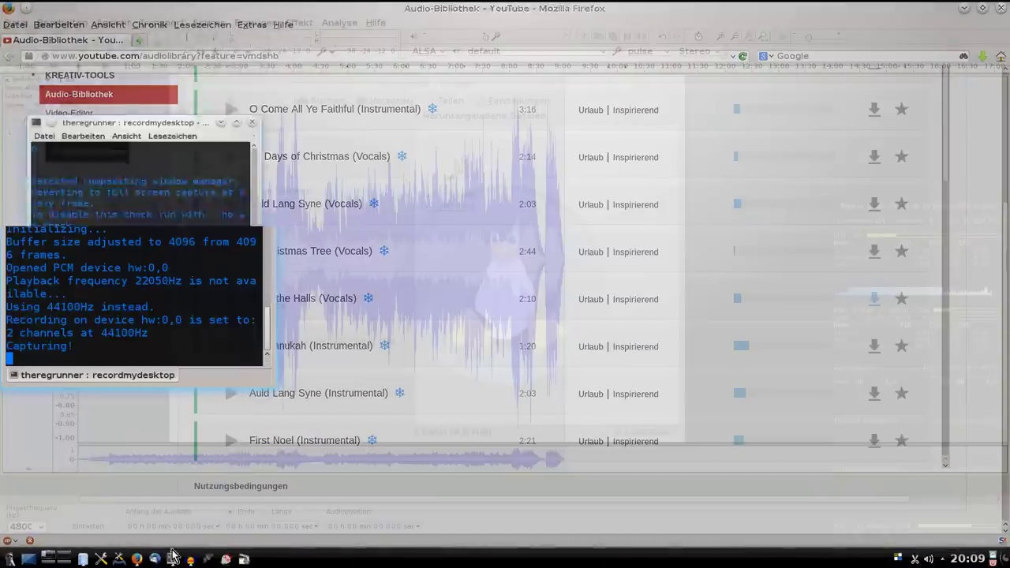
left_click(174, 557)
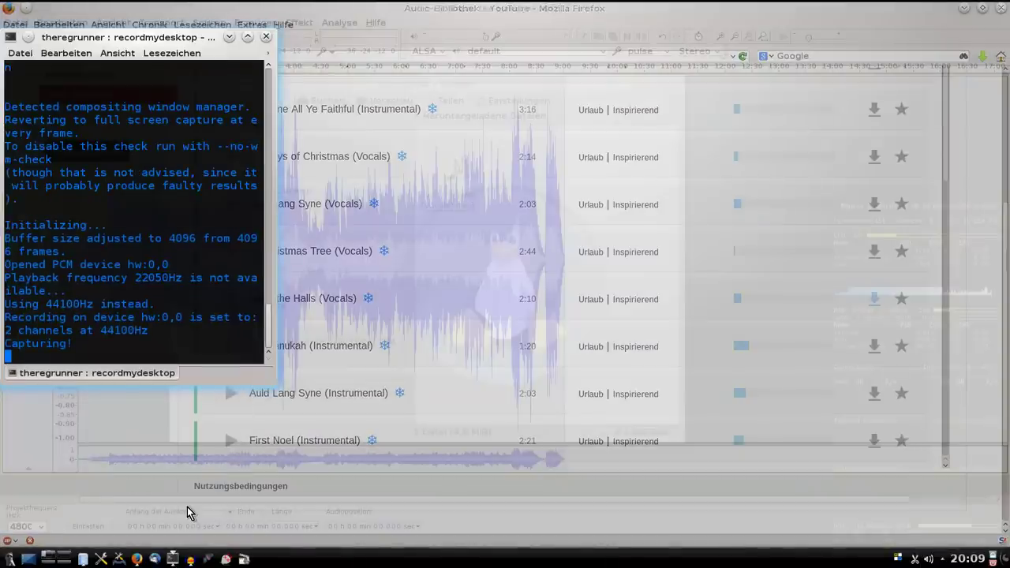